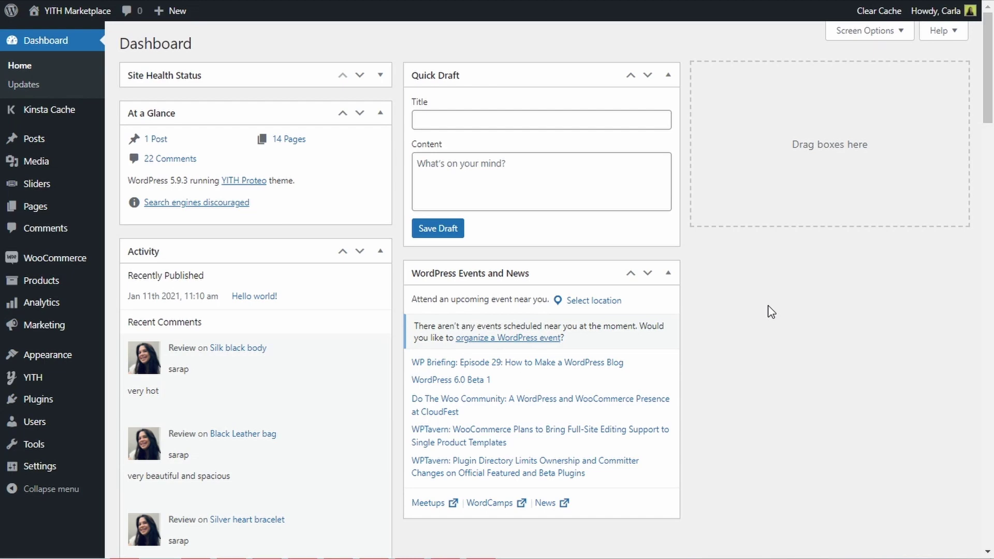
Step: Go to YITH > Gift Cards and open the plugin's General settings tab
mouse_move(34, 379)
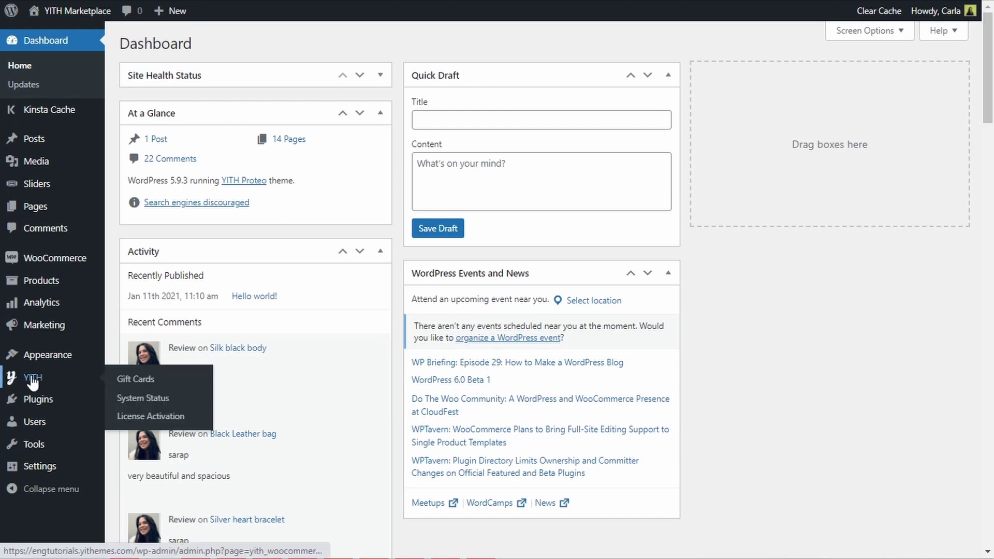
click(154, 380)
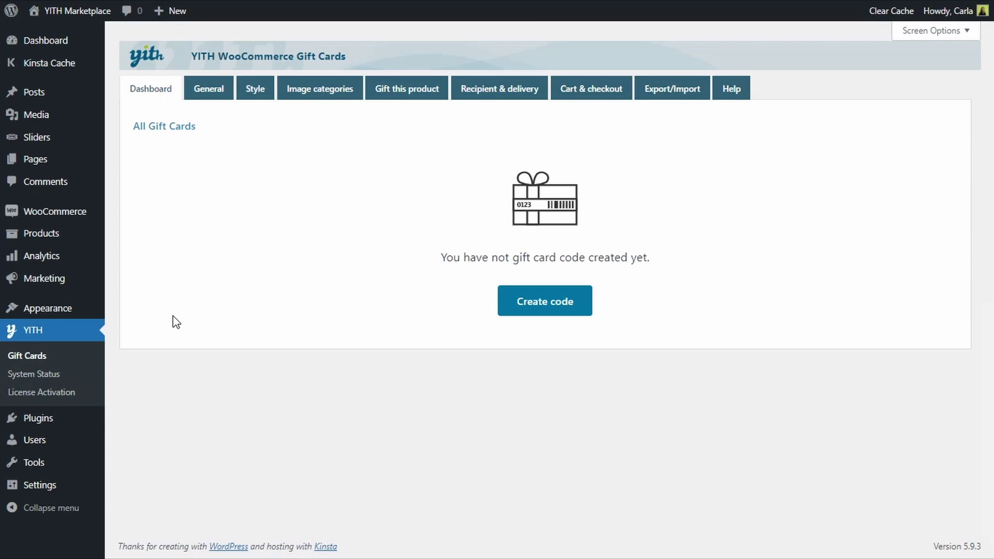
click(208, 94)
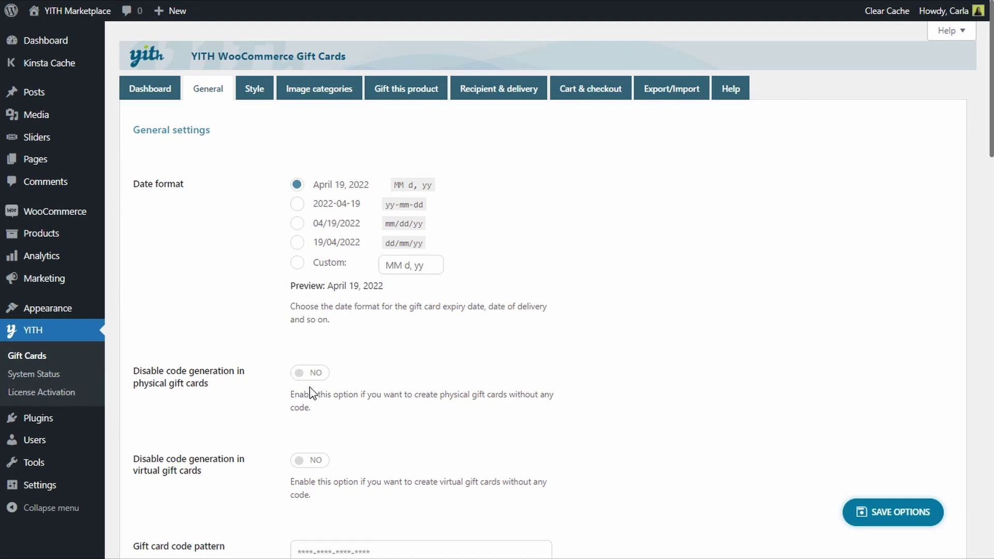
Step: Create a new product named 'Physical Gift Card with an Automatically Generated Code' of type Gift card
mouse_move(66, 232)
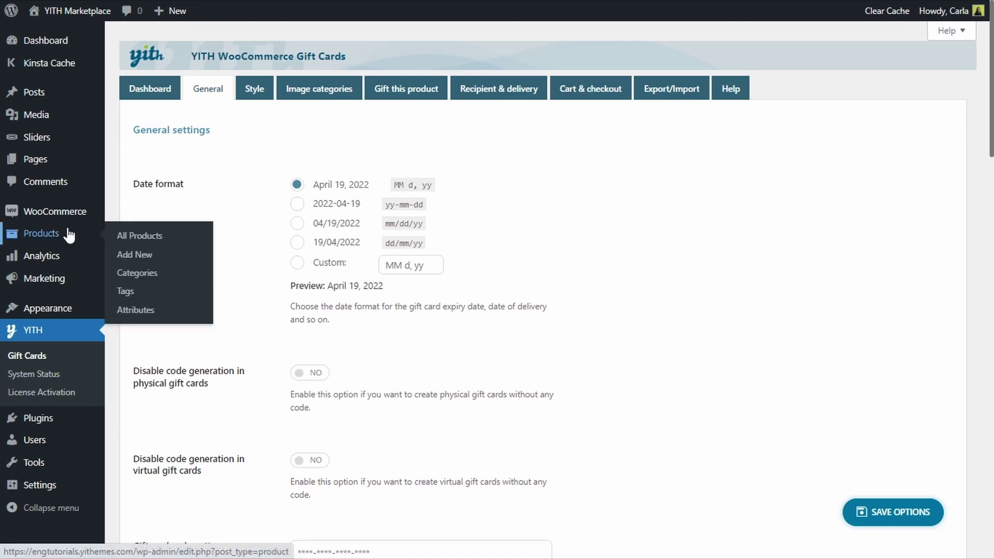
click(135, 258)
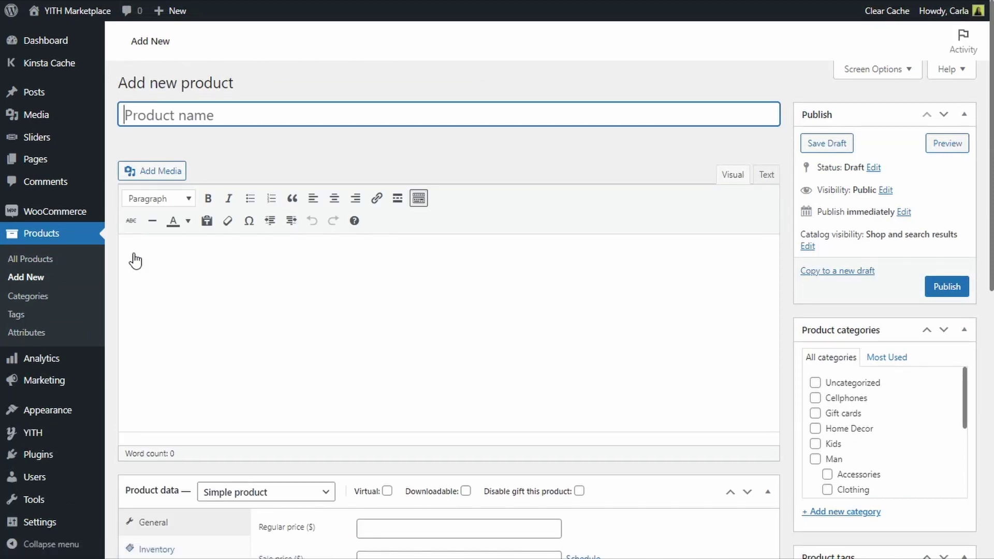
text(Physical Gift Card with an Automatically Generated Code)
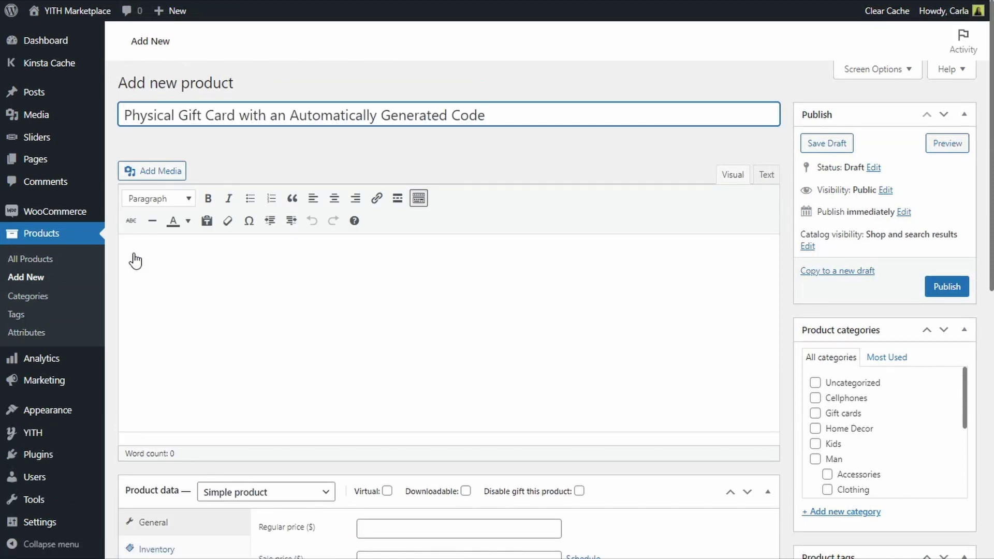
scroll(135, 260, down, 5)
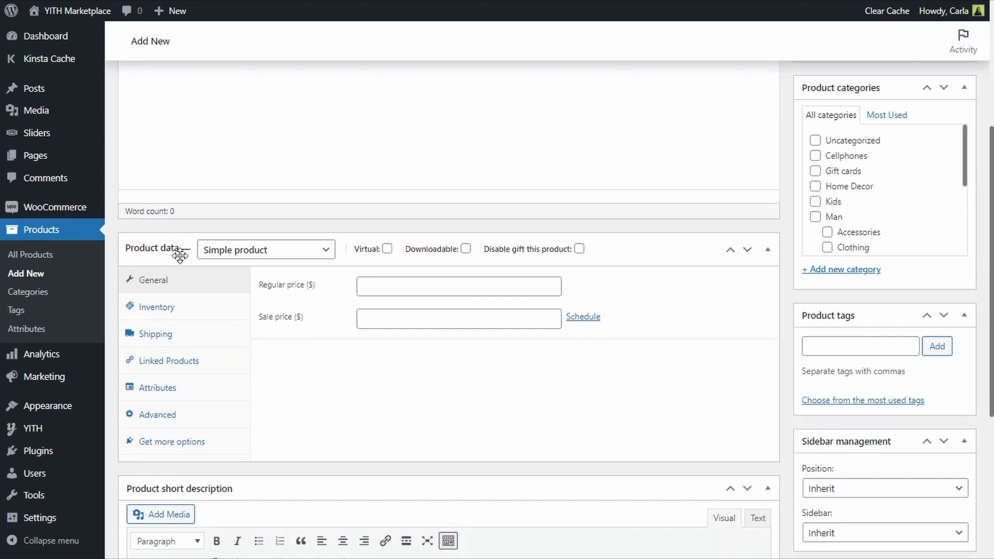
click(297, 254)
click(257, 331)
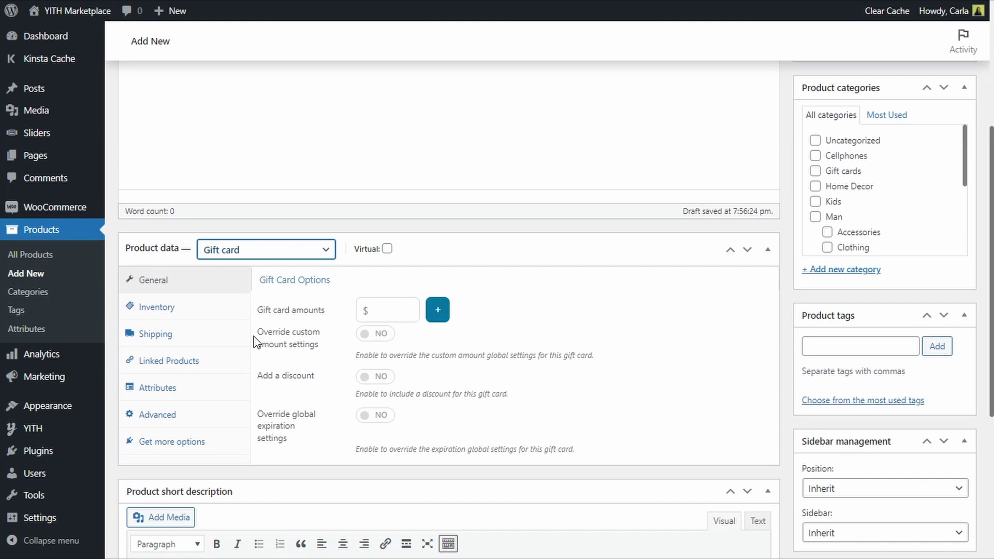
Step: Add gift card amounts of 15, 25 and 50
click(384, 313)
text(15)
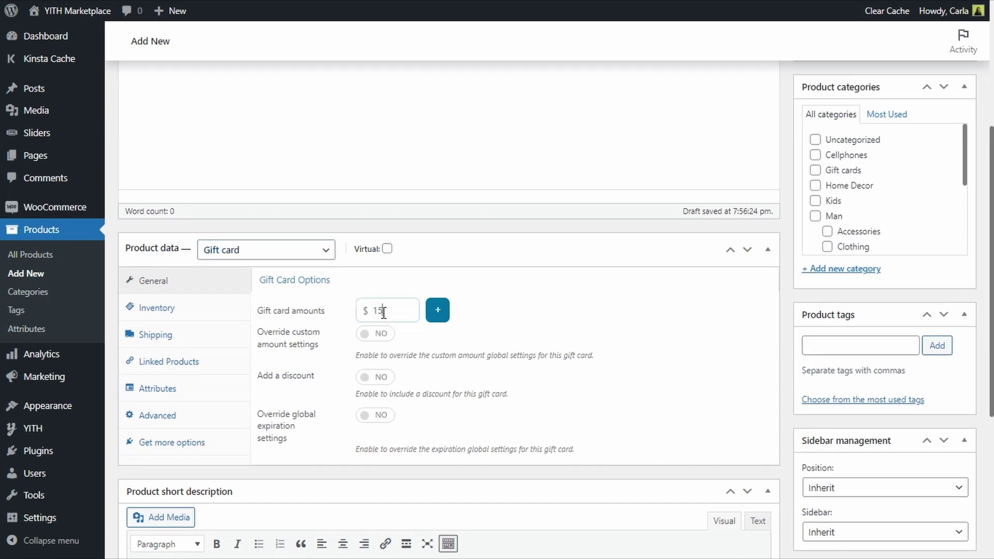
click(437, 310)
click(450, 310)
text(25)
click(506, 313)
click(514, 310)
text(50)
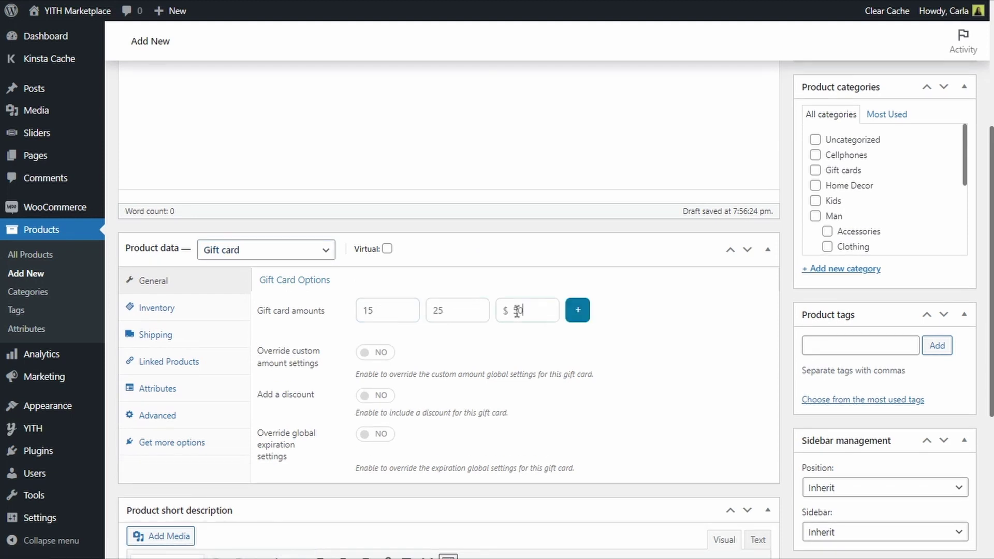
click(576, 311)
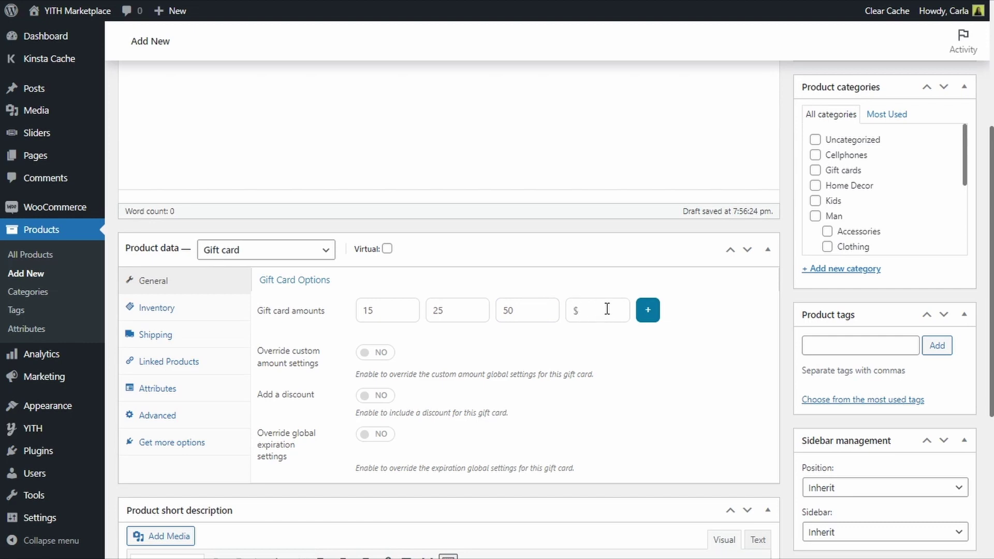
Step: Paste the product short description
scroll(605, 313, down, 5)
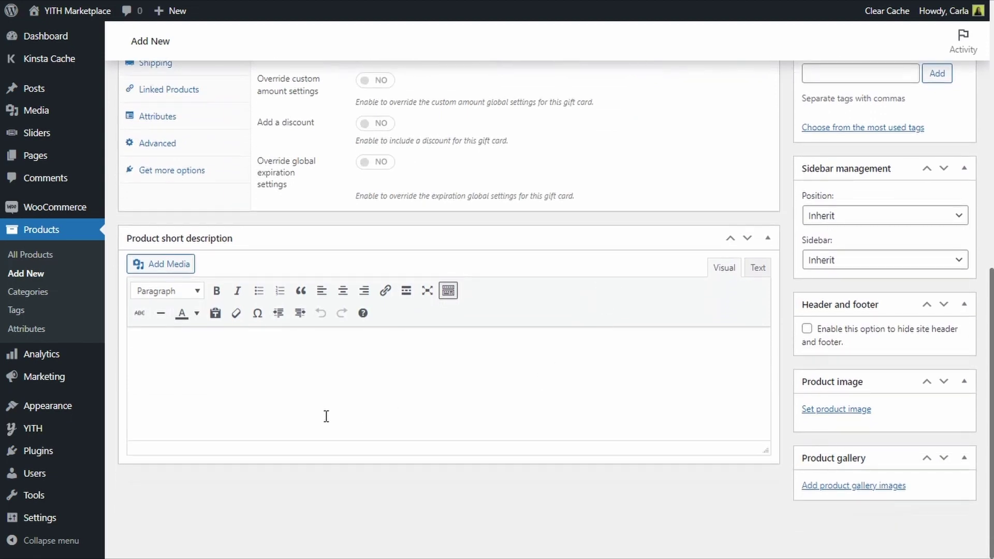
click(196, 363)
text(Physical gift card with an automatically generated code that can be gifted to a loved one to be used in our shop!)
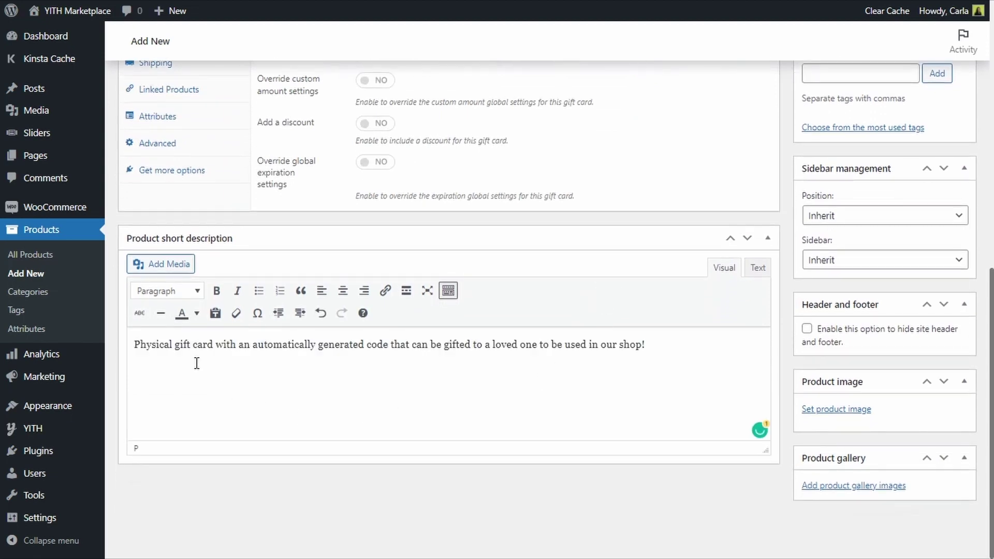
Step: Set Physical-gift-card.jpg as the product image
click(845, 410)
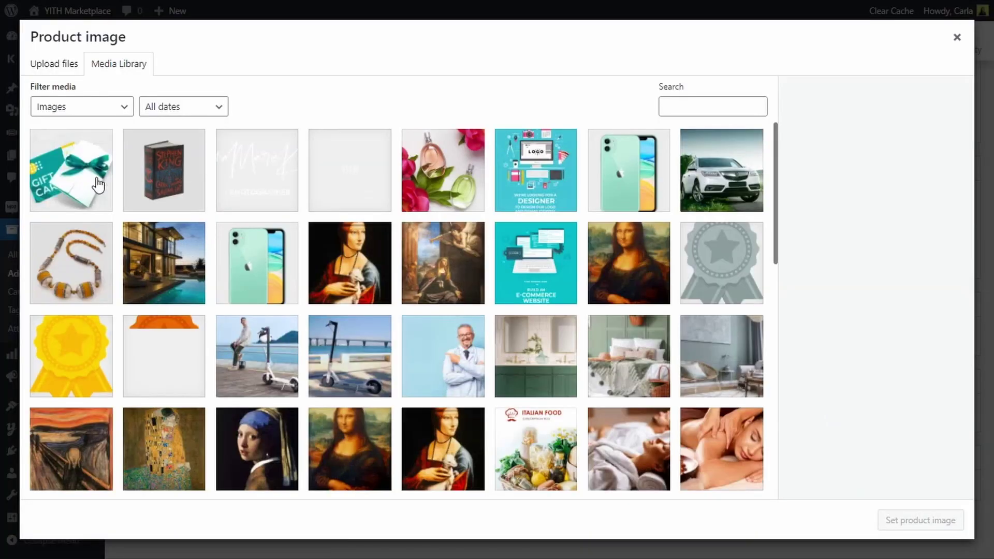
click(71, 170)
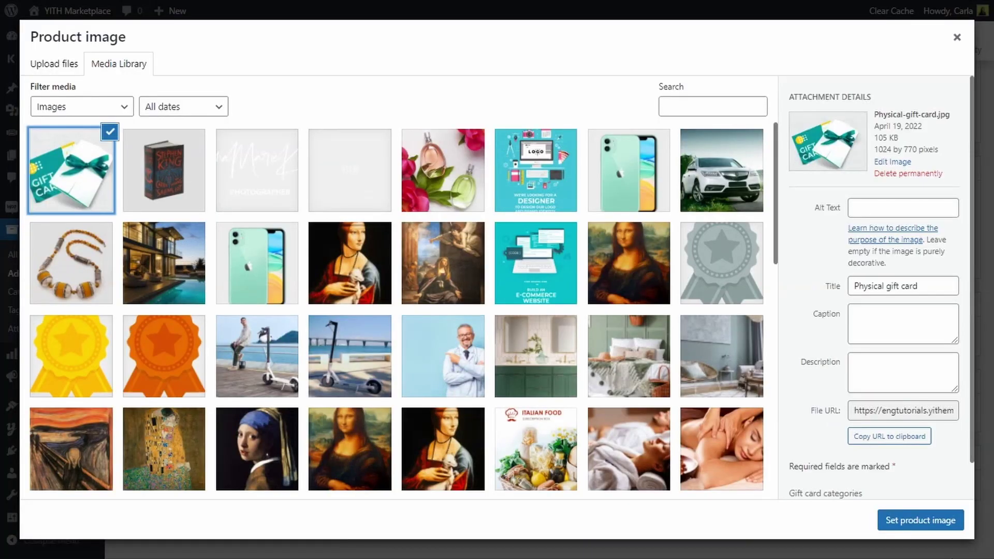
click(921, 520)
Step: Publish the gift card product
scroll(925, 523, up, 4)
scroll(924, 523, up, 4)
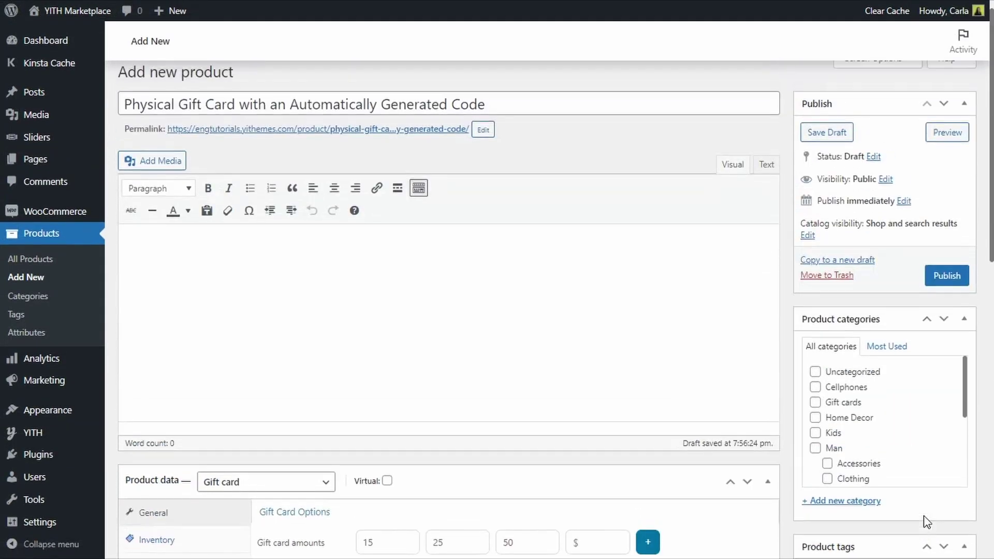
click(952, 282)
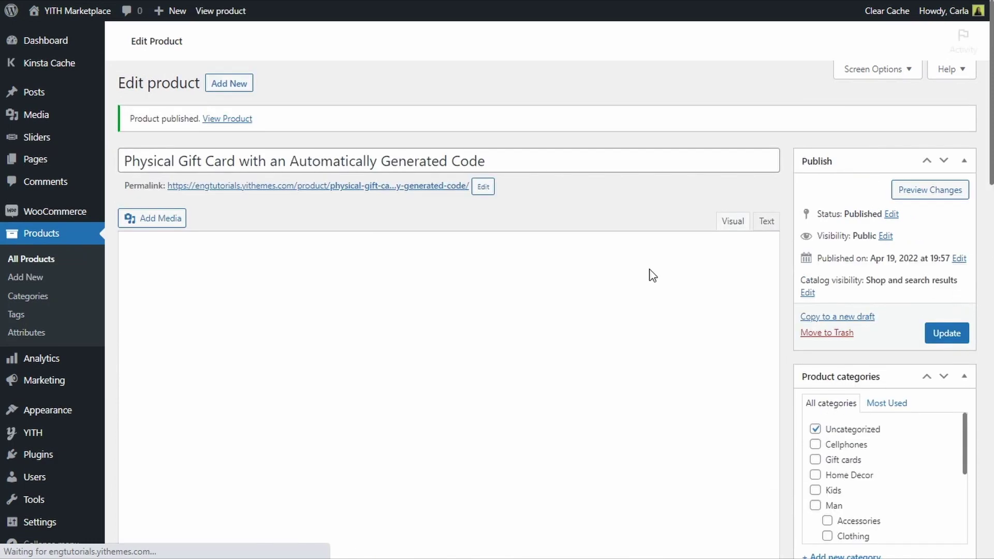
Step: View the published gift card's storefront page offering $15.00, $25.00 and $50.00
click(313, 188)
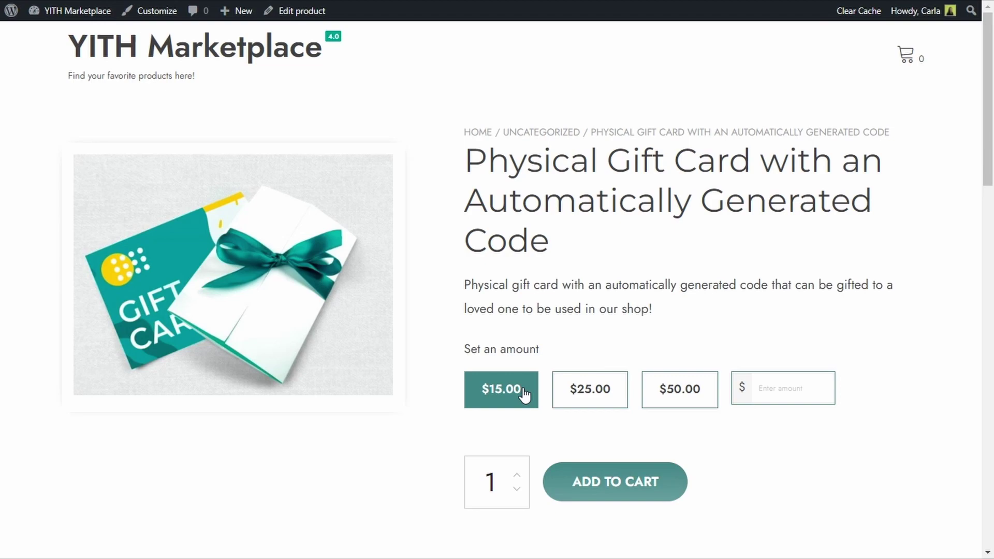
Step: Return to the admin and open the YITH Gift Cards Recipient & Delivery settings
key(ctrl+w)
mouse_move(95, 436)
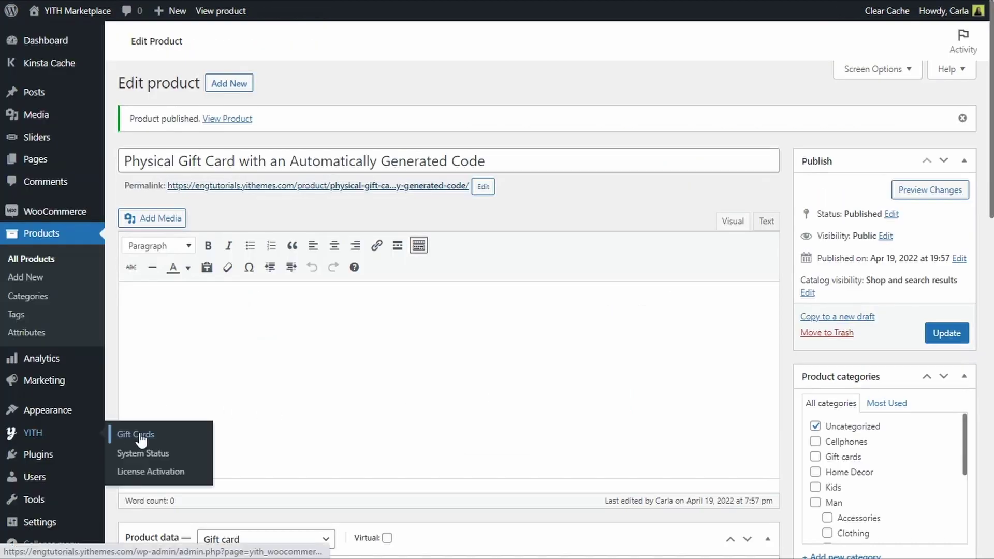
click(139, 434)
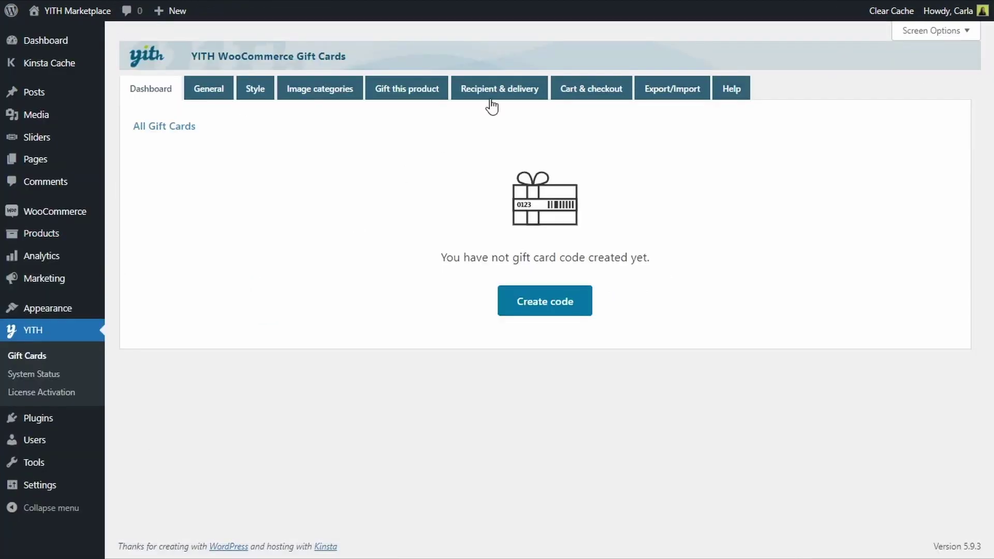
click(492, 99)
Step: Turn on printed messages and sender/recipient names for physical cards, then save the options
scroll(194, 220, down, 1)
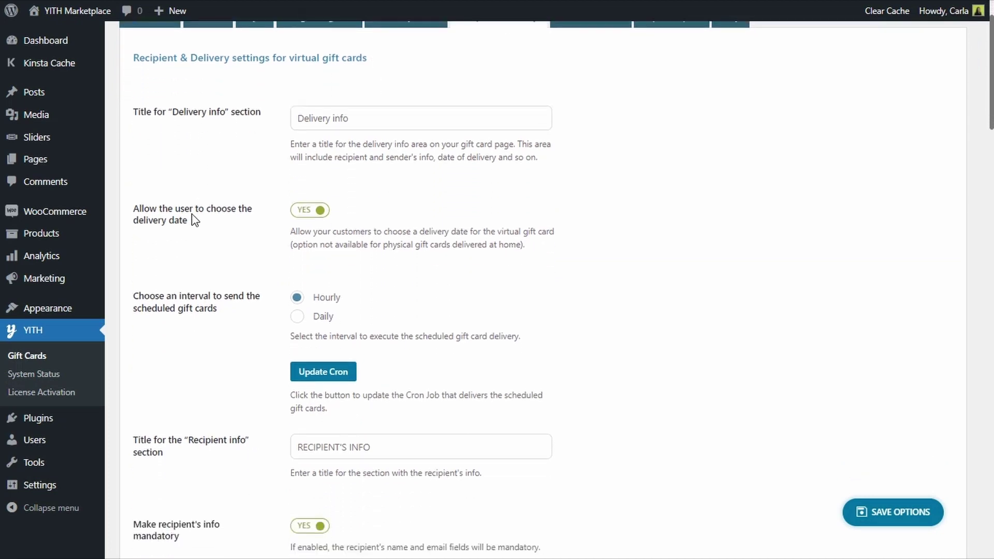
scroll(194, 220, down, 9)
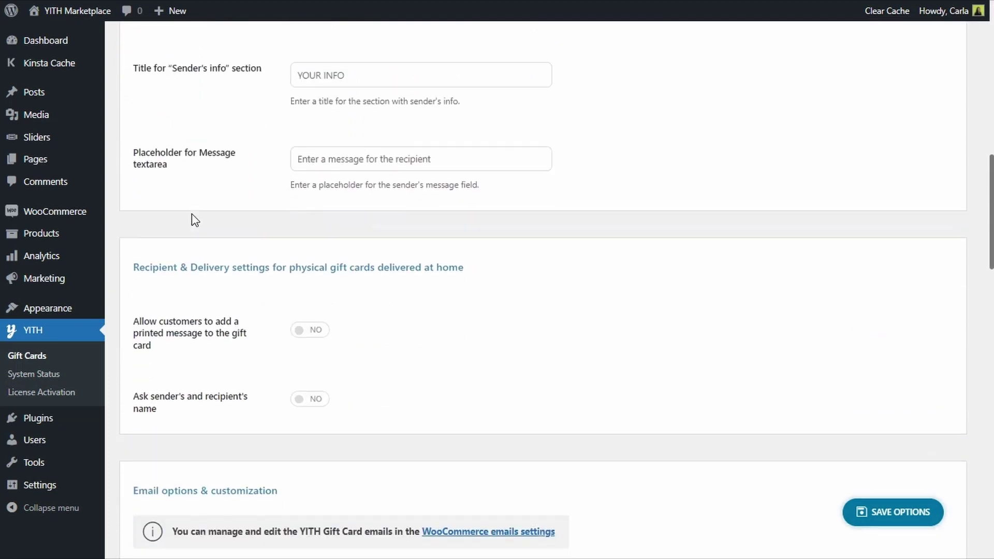
scroll(195, 220, down, 1)
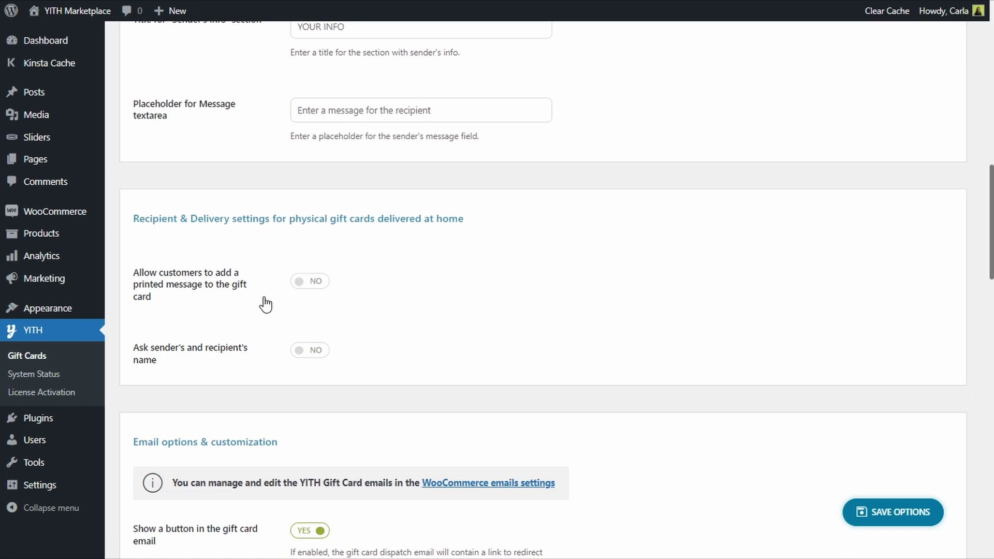
click(301, 297)
click(311, 357)
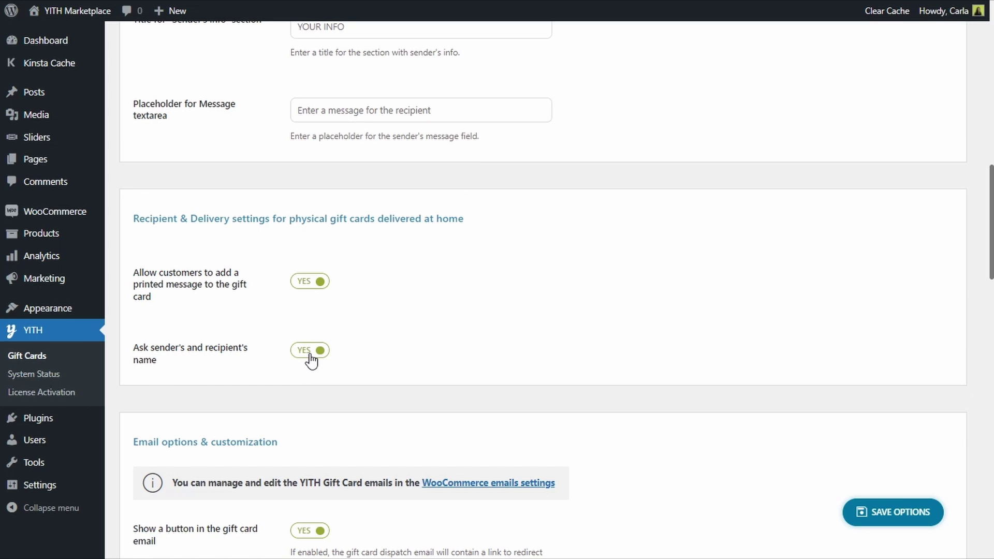
click(888, 513)
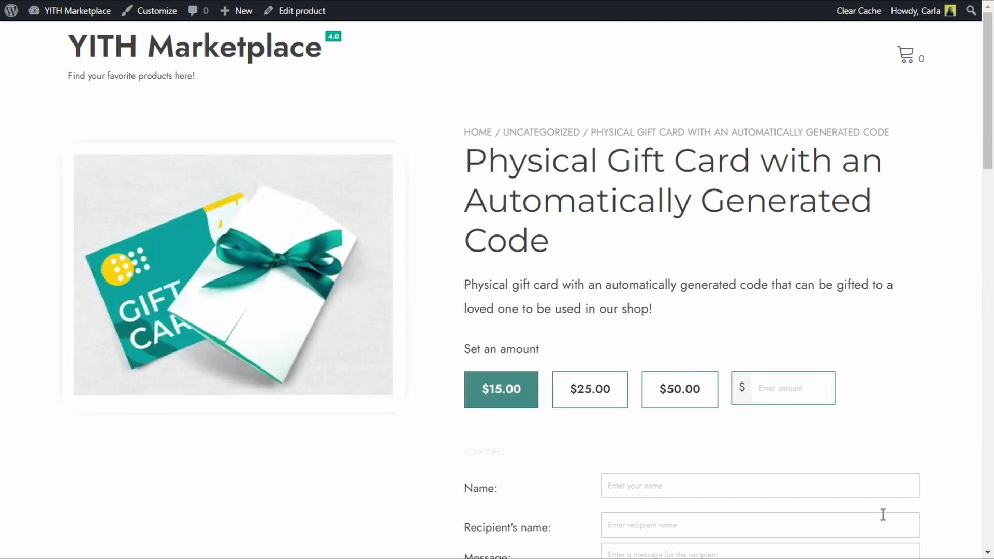
Step: Choose the $25.00 gift card amount
scroll(883, 518, down, 3)
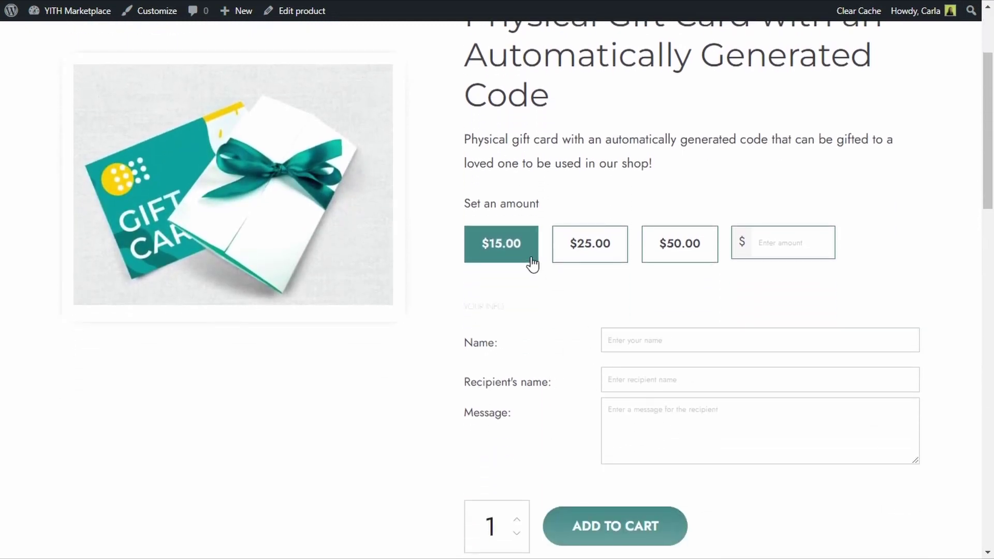
click(575, 258)
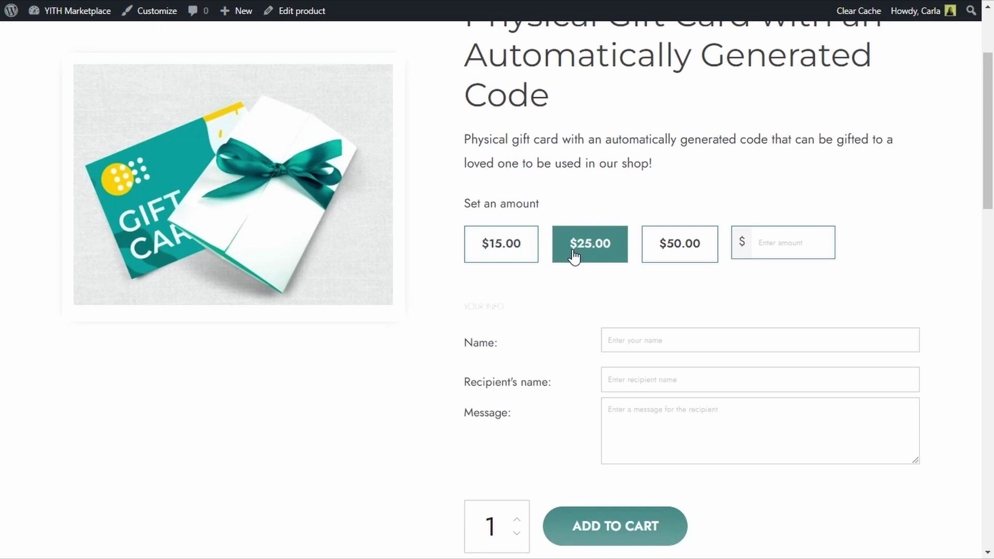
scroll(574, 256, down, 2)
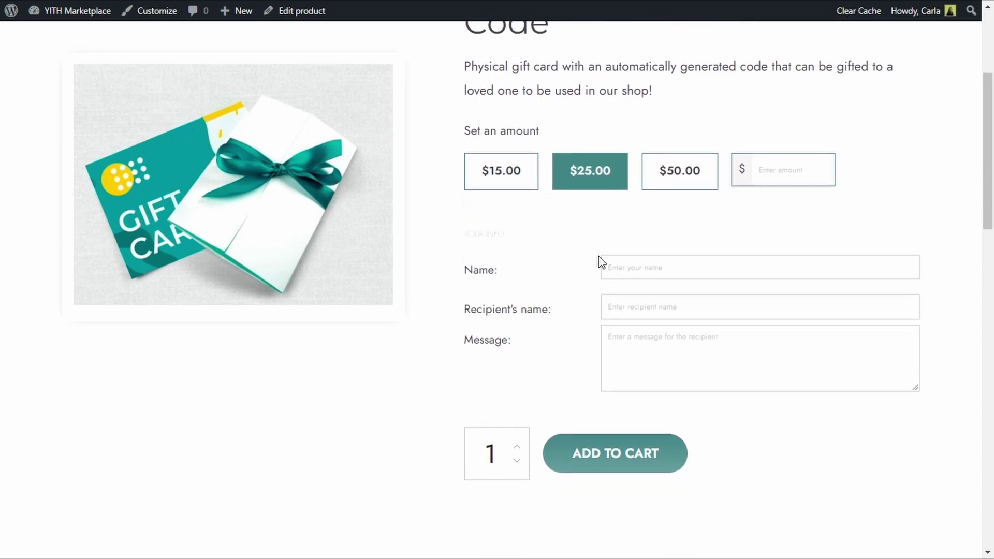
Step: Enter the sender's and recipient's names and the message 'Happy birthday!', then add to cart
click(632, 265)
text(Carla)
key(Tab)
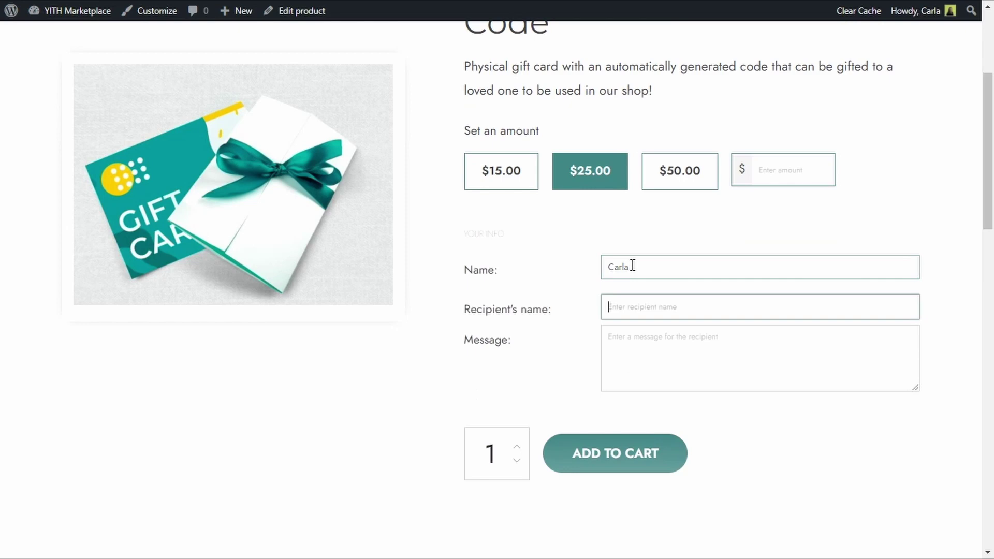
text(Jane)
key(Tab)
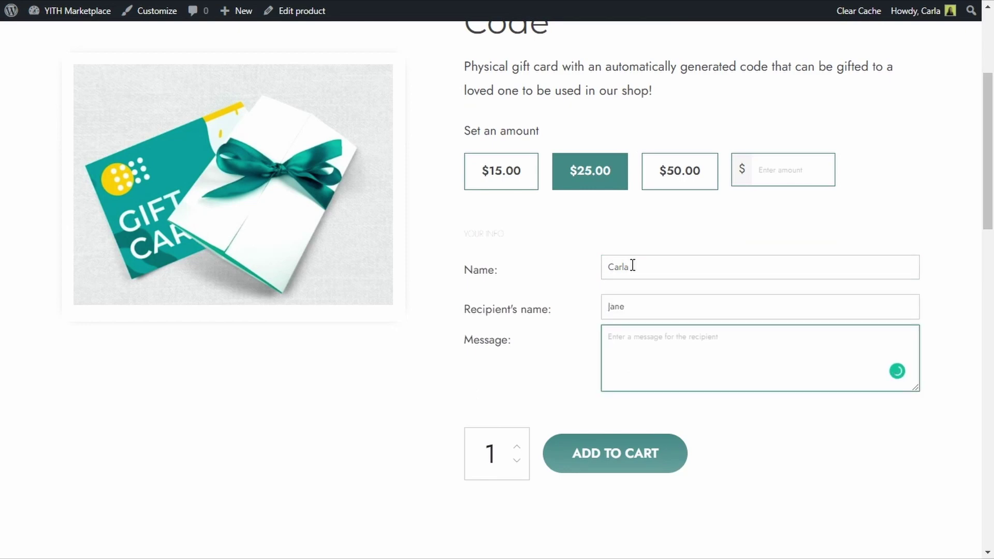
text(Happy birthday!)
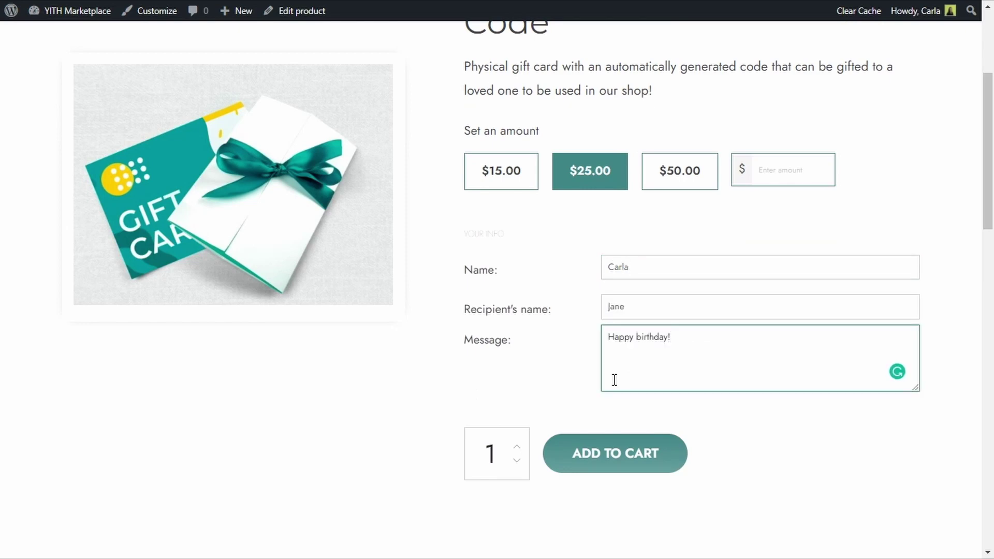
click(614, 444)
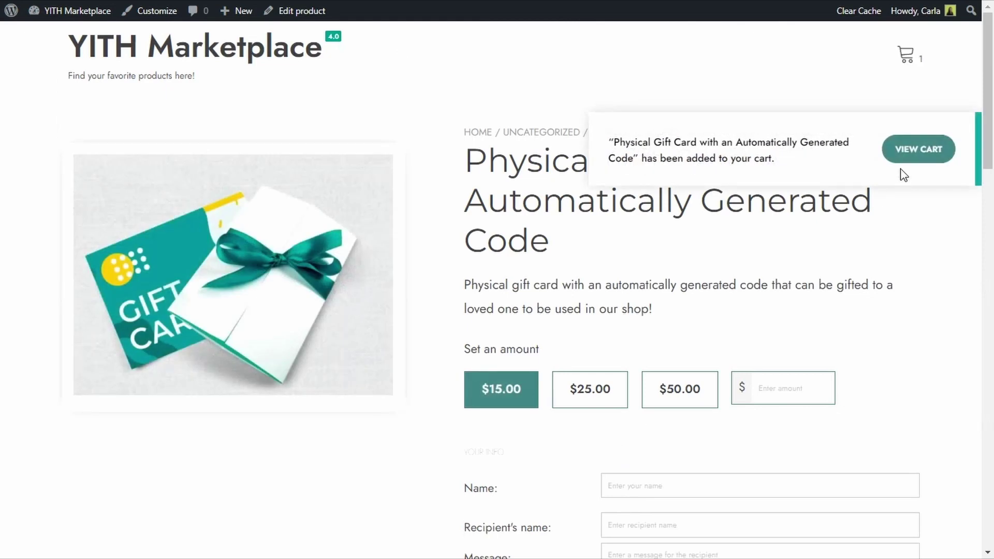
Step: View the cart's $25.00 gift card and $30.00 total, and reveal the gift card code form
click(913, 151)
scroll(506, 270, down, 3)
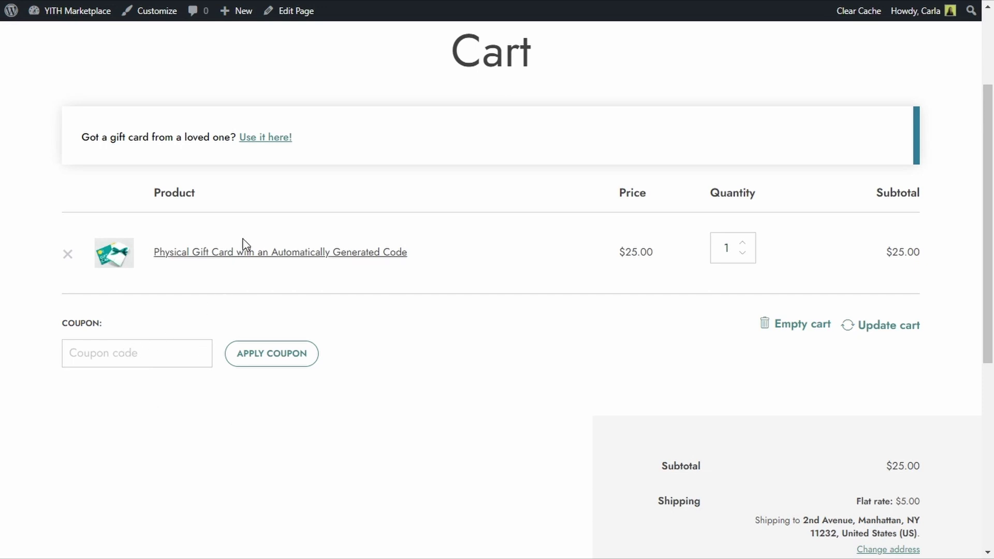
click(271, 144)
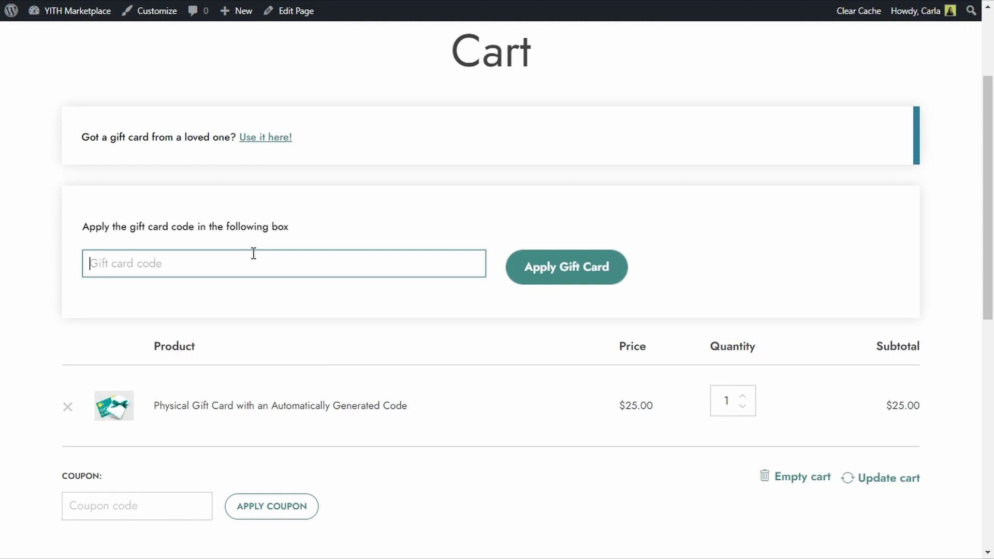
scroll(470, 395, down, 7)
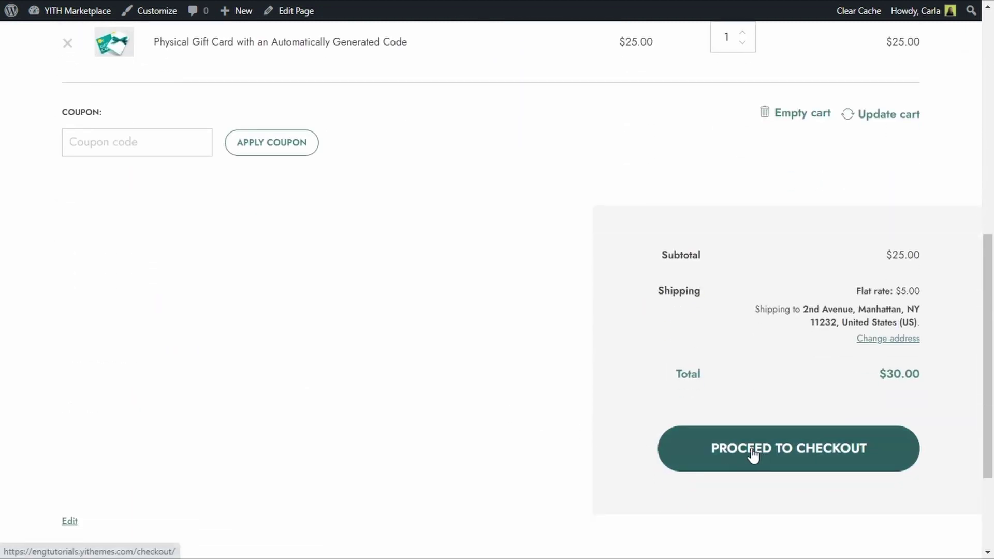
Step: Check out with the prefilled billing details and direct bank transfer, and place the order
click(751, 453)
scroll(752, 453, down, 4)
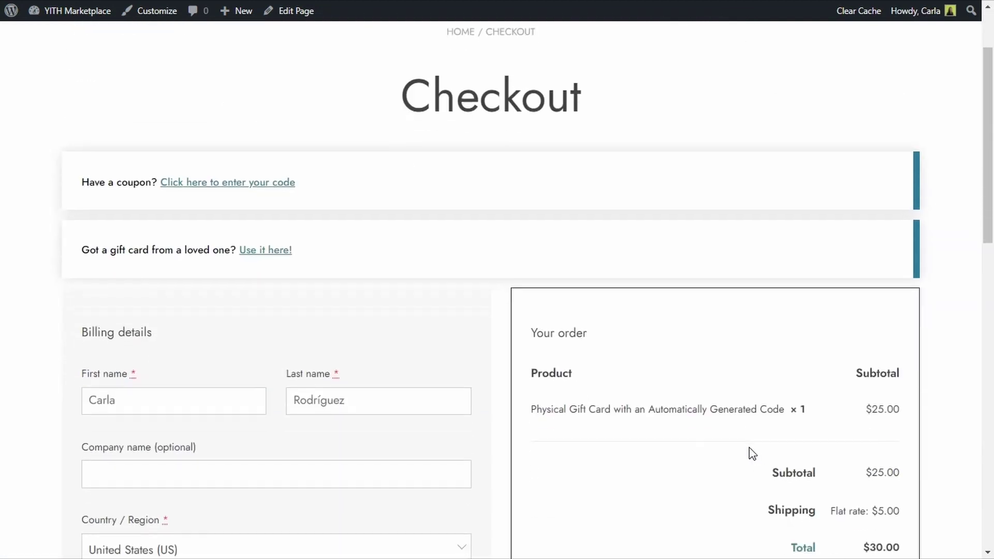
scroll(750, 453, down, 4)
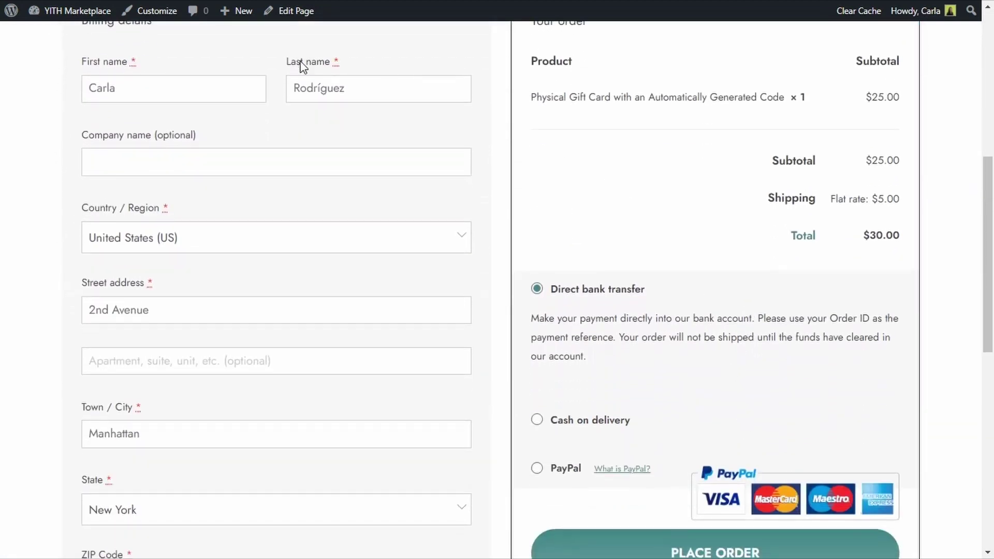
scroll(492, 159, down, 3)
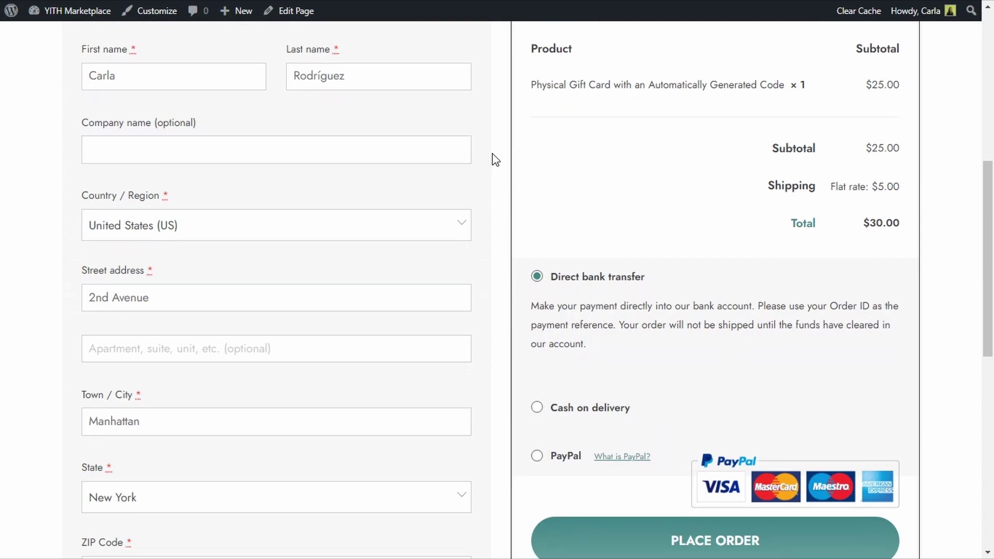
scroll(493, 159, down, 5)
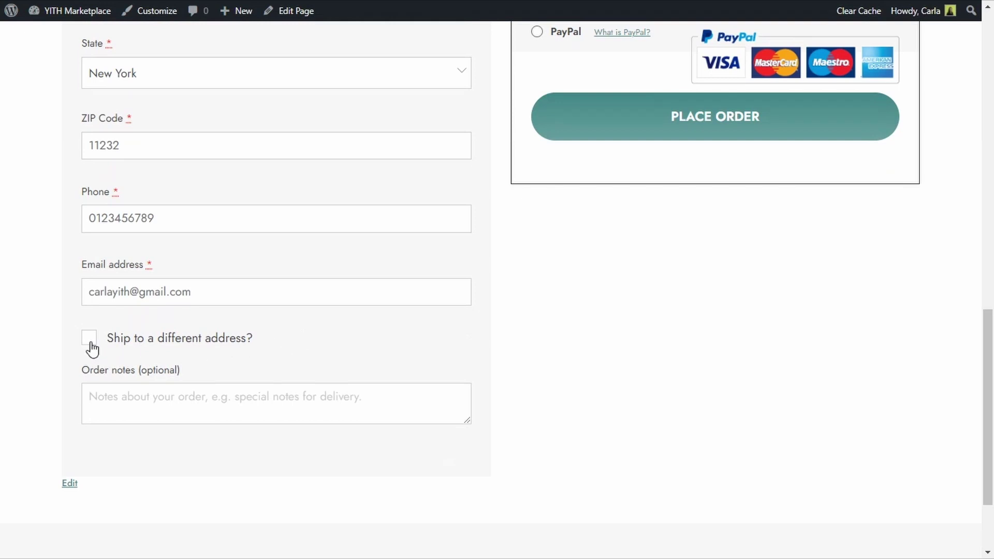
scroll(609, 337, up, 4)
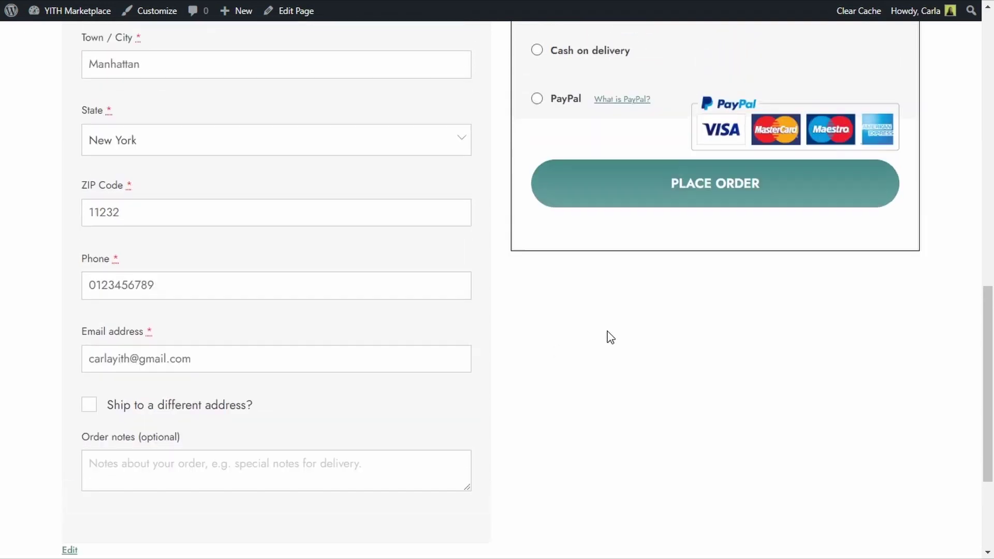
scroll(608, 335, up, 4)
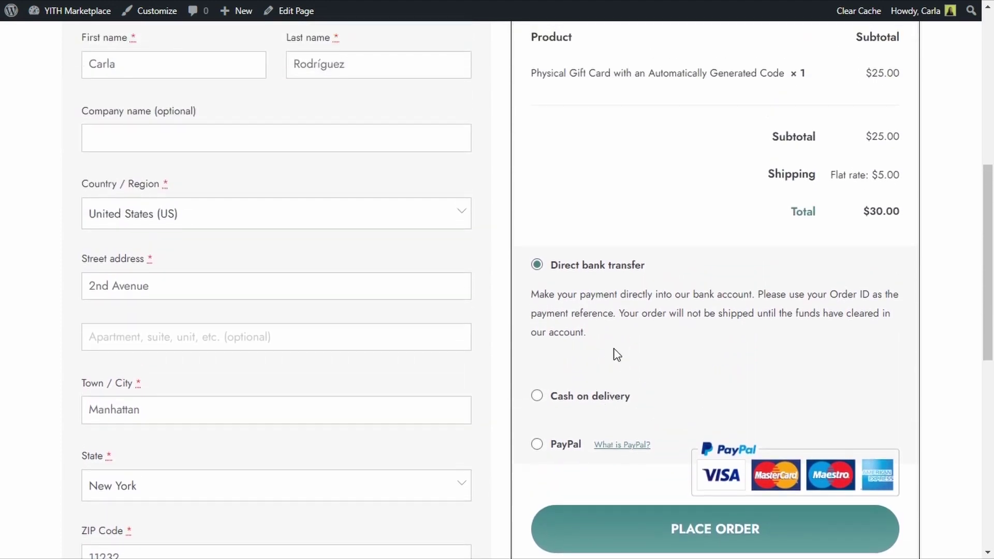
click(654, 517)
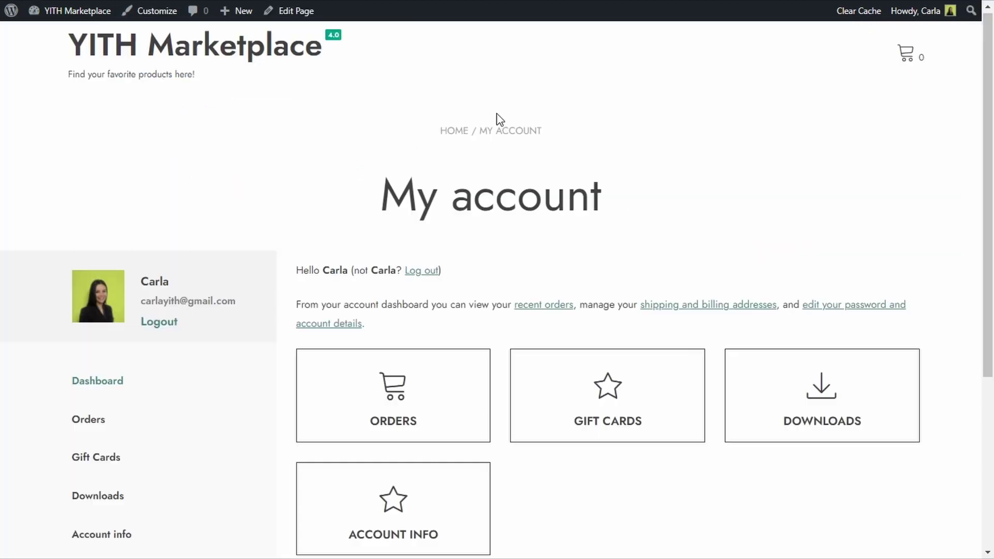
Step: Open Order #1359 from My account > Orders and select its gift card code line
scroll(497, 119, down, 2)
click(397, 274)
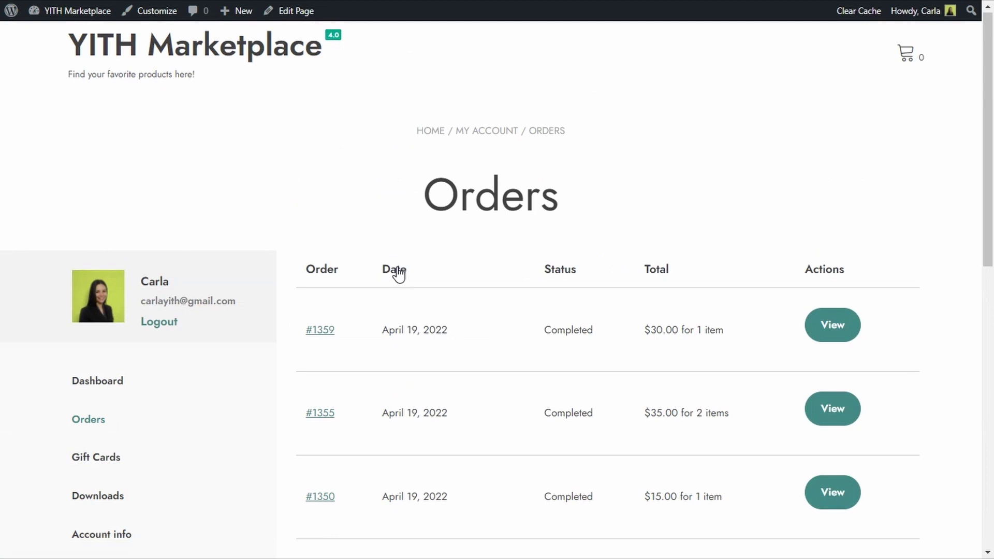
scroll(397, 273, down, 2)
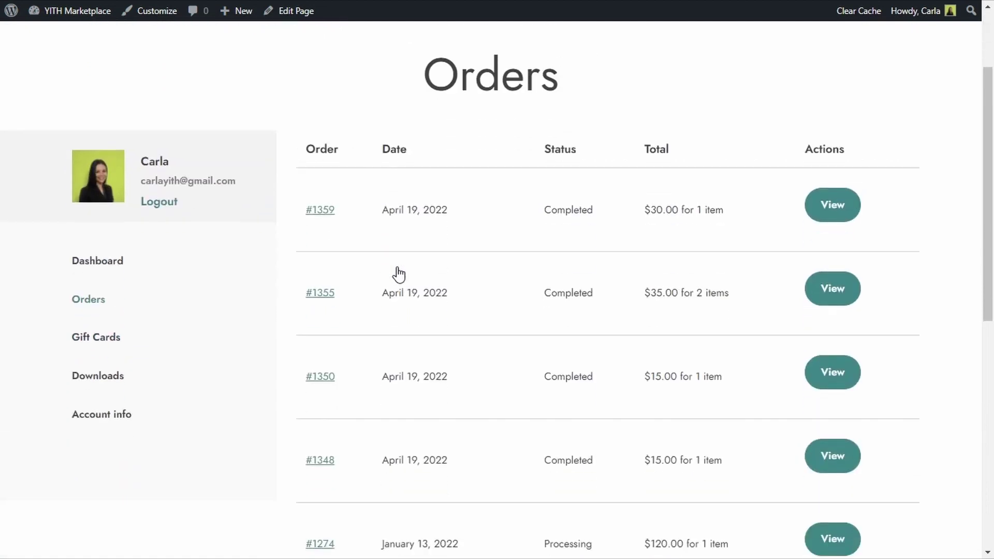
click(842, 216)
scroll(828, 219, down, 1)
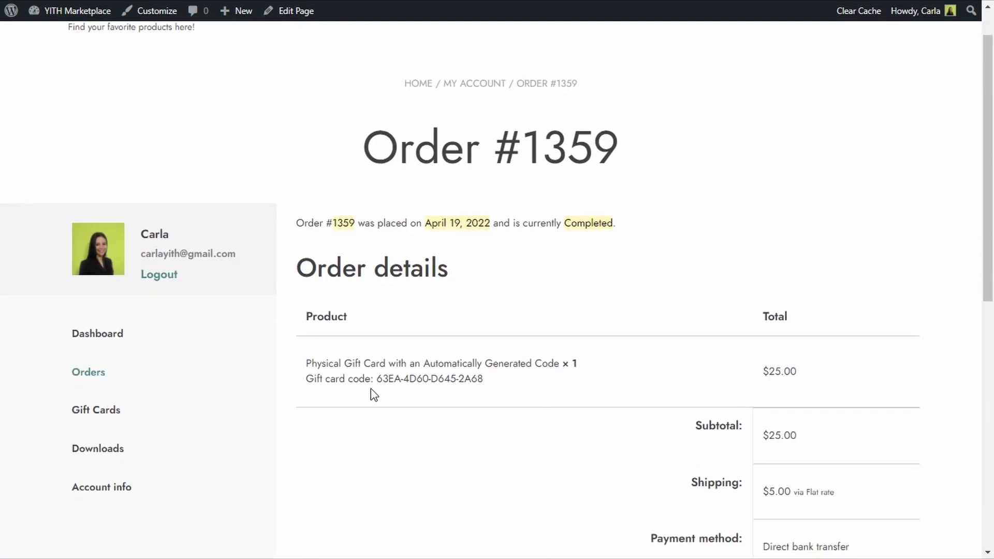
drag(305, 381, 501, 389)
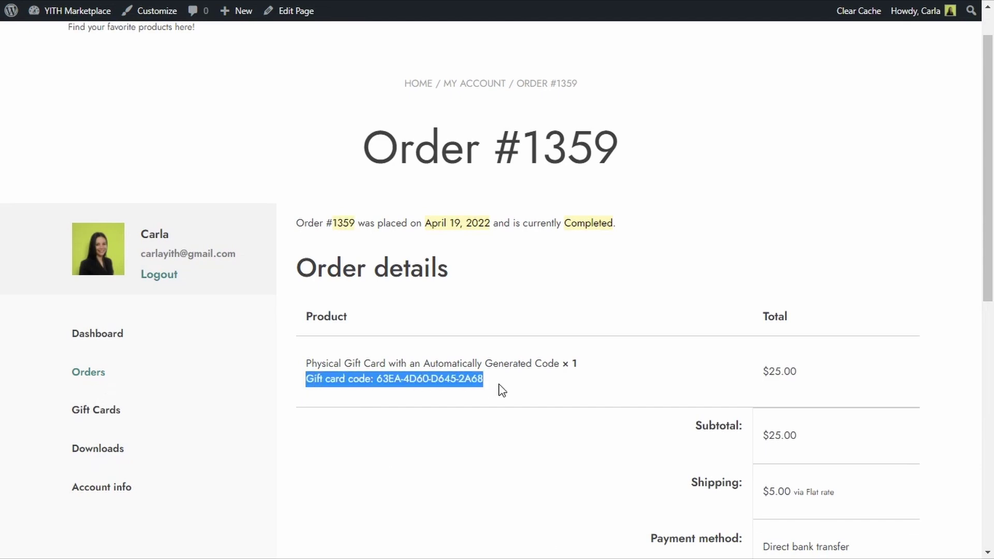